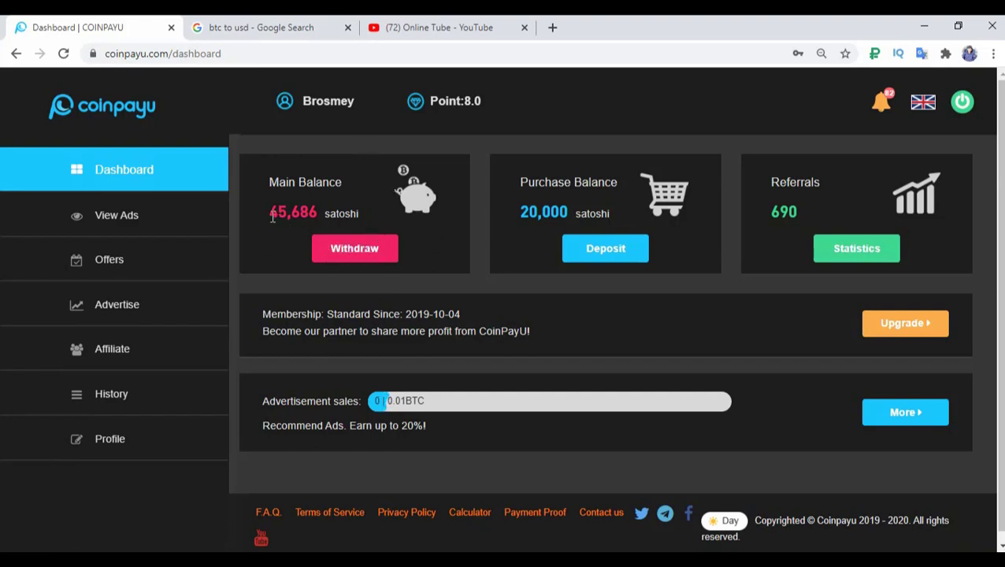
# Check the main balance in satoshi on the dashboard and switch to the Google search page for btc to usd.
pyautogui.moveTo(272, 211); pyautogui.dragTo(319, 213)
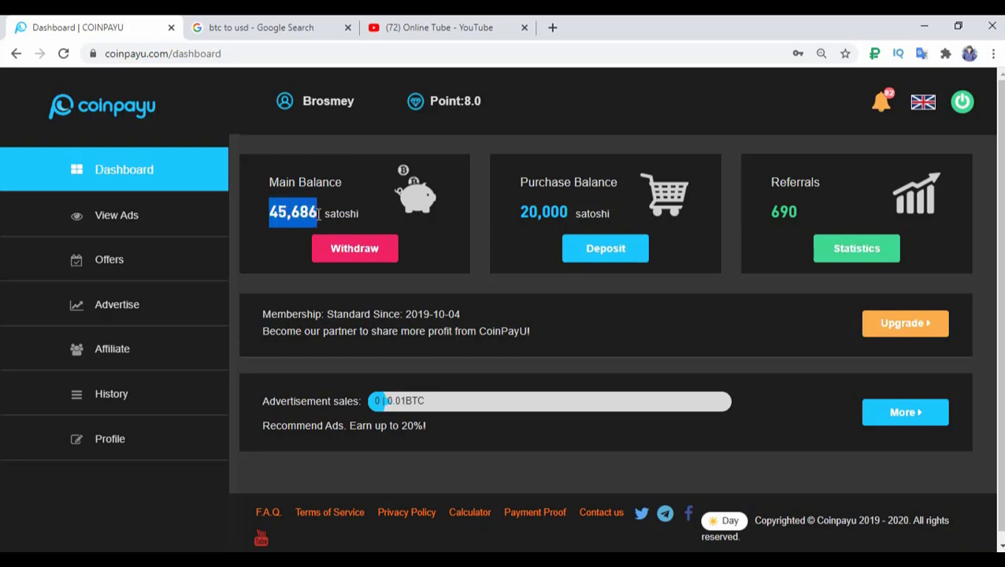
pyautogui.click(253, 226)
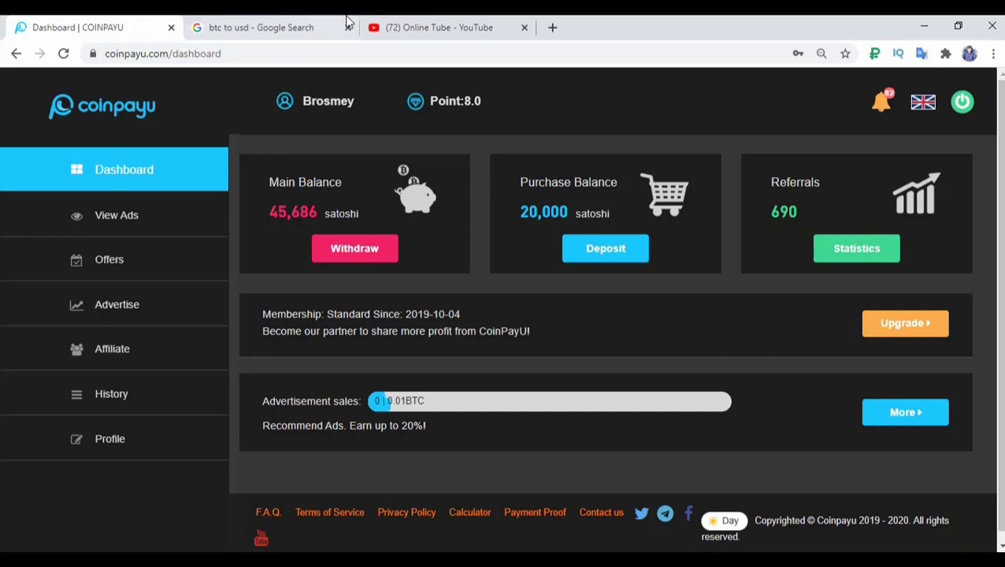
pyautogui.click(299, 23)
pyautogui.click(202, 337)
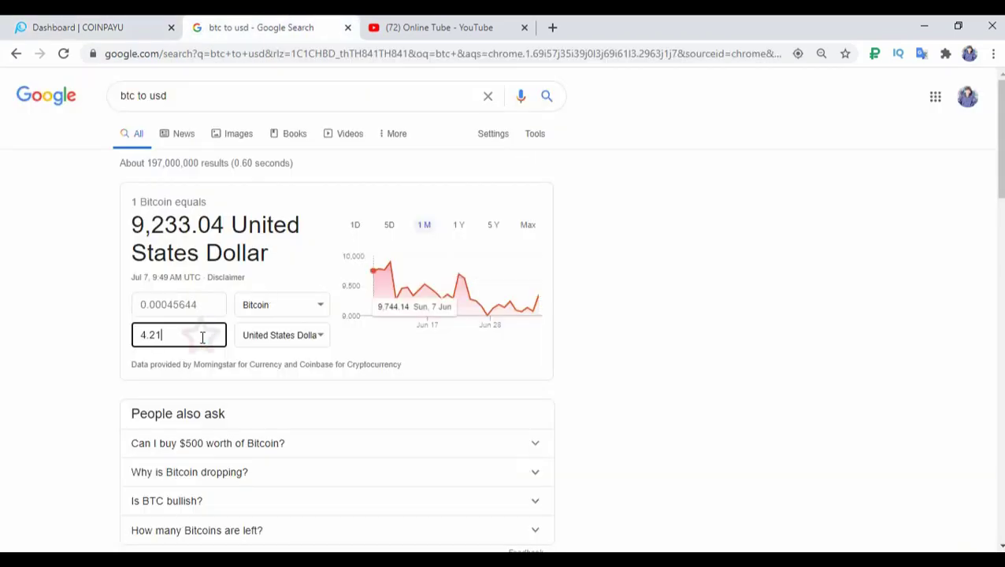
pyautogui.press('BackSpace')
pyautogui.press('BackSpace')
pyautogui.press('BackSpace')
pyautogui.press('BackSpace')
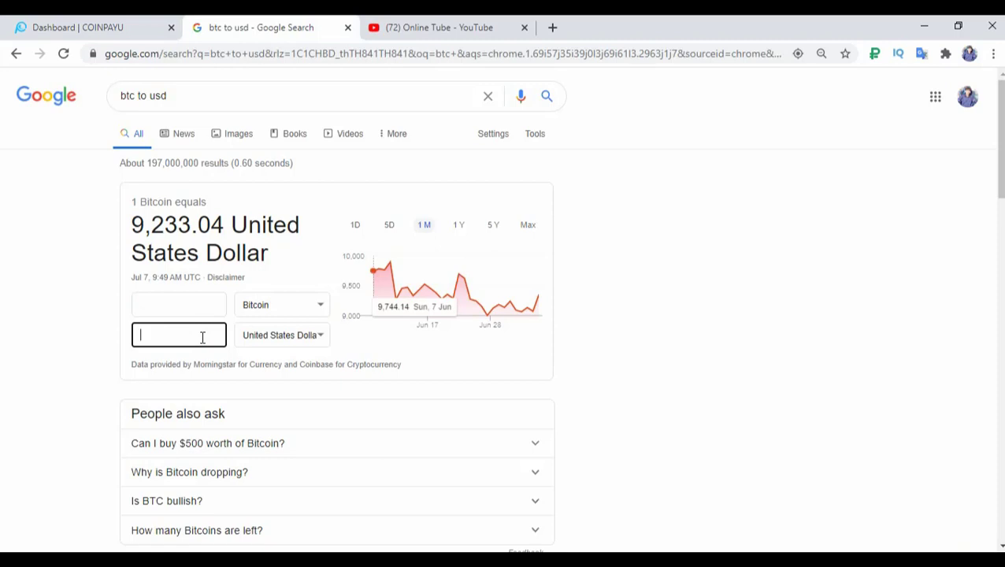
pyautogui.write('0.0001')
# Convert 0.0001 Bitcoin to United States Dollars in the currency converter.
pyautogui.click(206, 309)
pyautogui.press('BackSpace')
pyautogui.press('BackSpace')
pyautogui.press('BackSpace')
pyautogui.press('BackSpace')
pyautogui.press('BackSpace')
pyautogui.press('BackSpace')
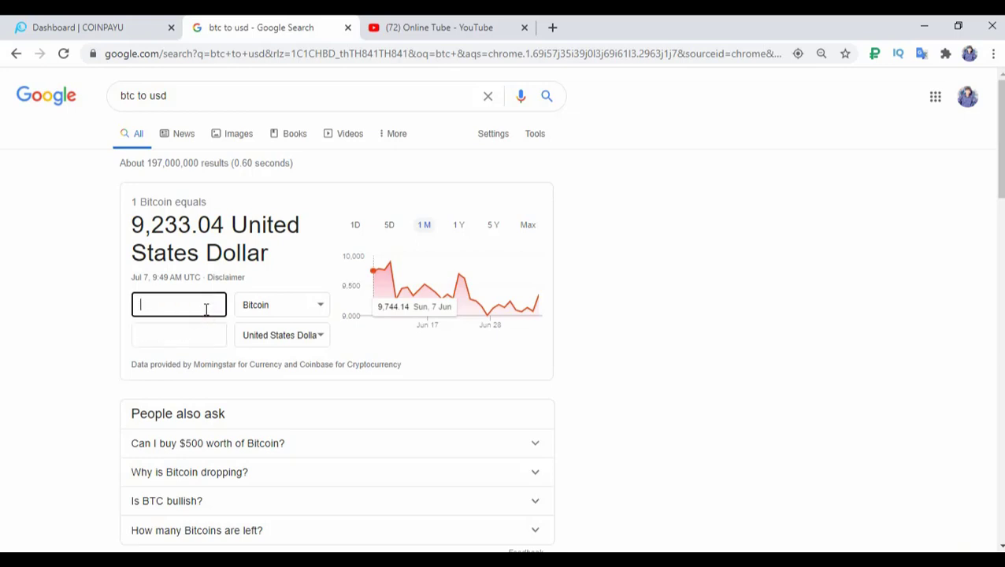
pyautogui.write('0.0001')
pyautogui.click(140, 336)
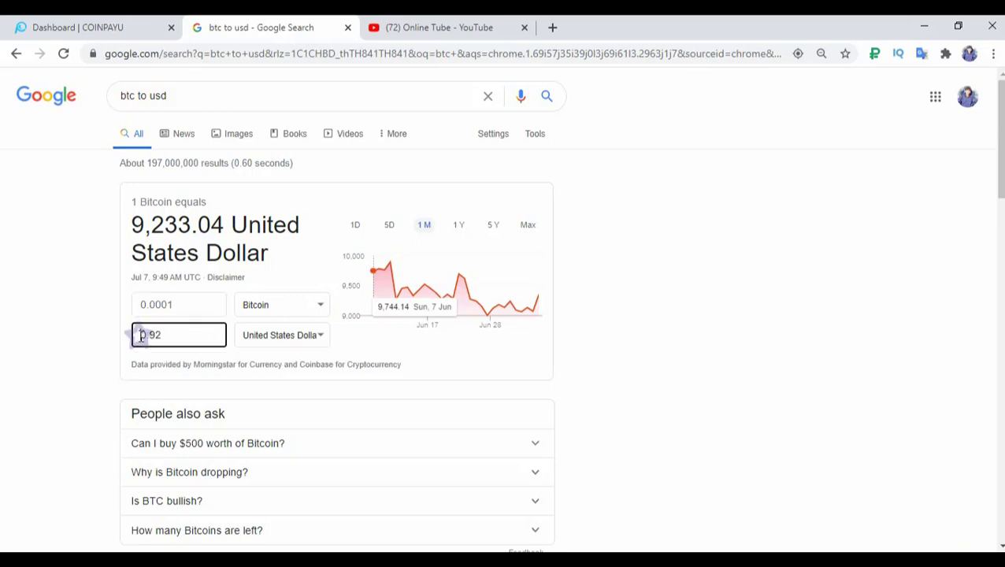
# Return to the CoinPayU dashboard and review the main balance against the converted amount.
pyautogui.click(140, 24)
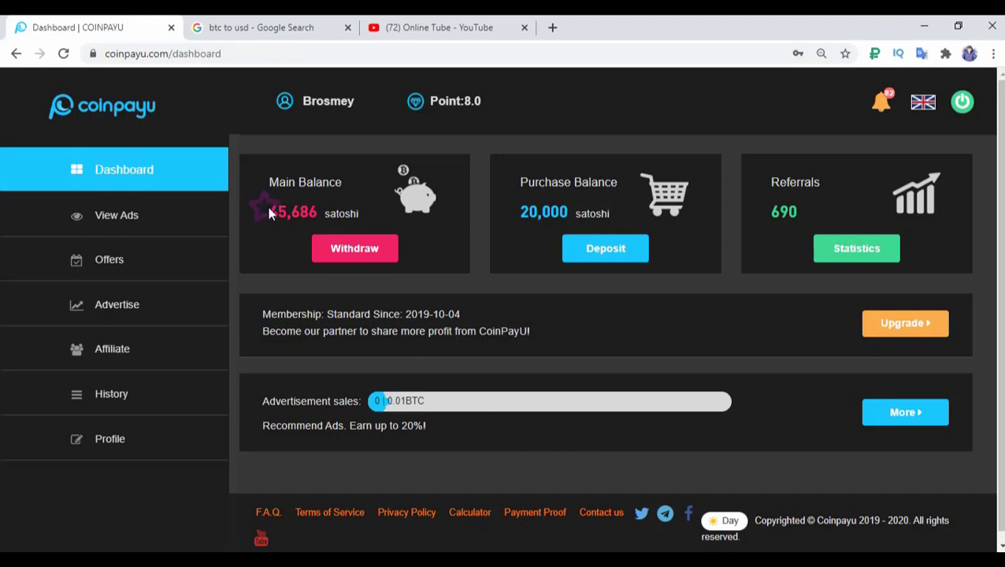
pyautogui.moveTo(268, 207); pyautogui.dragTo(330, 227)
pyautogui.click(281, 244)
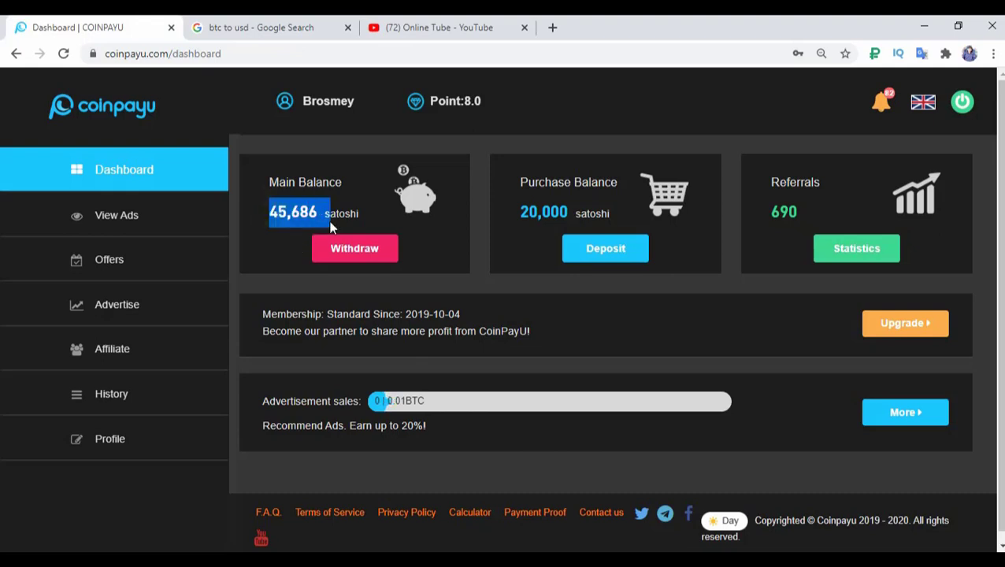
pyautogui.click(270, 234)
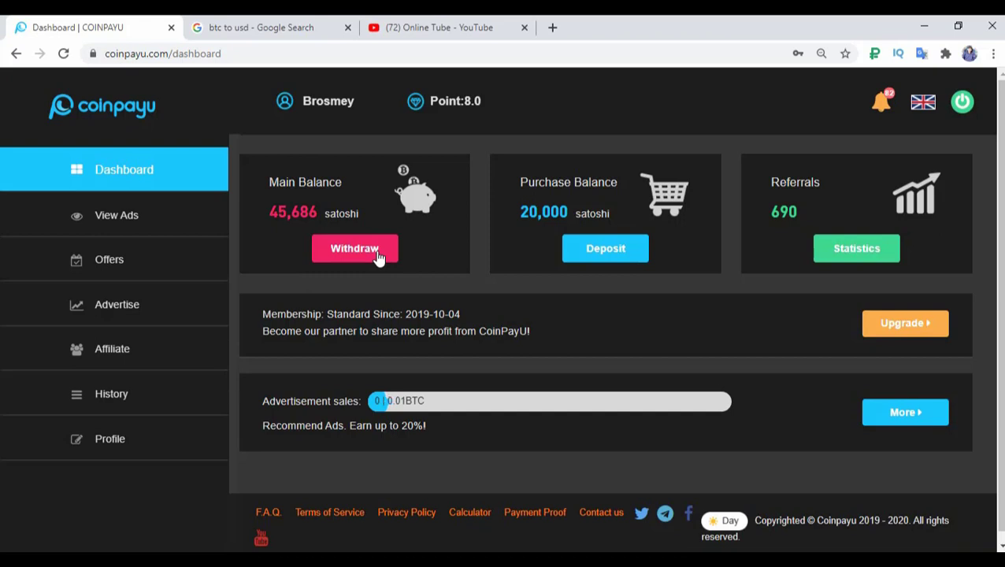
# Open the Wallet settings in the profile and review the Payeer, Dogecoin and Faucetpay entries.
pyautogui.click(323, 104)
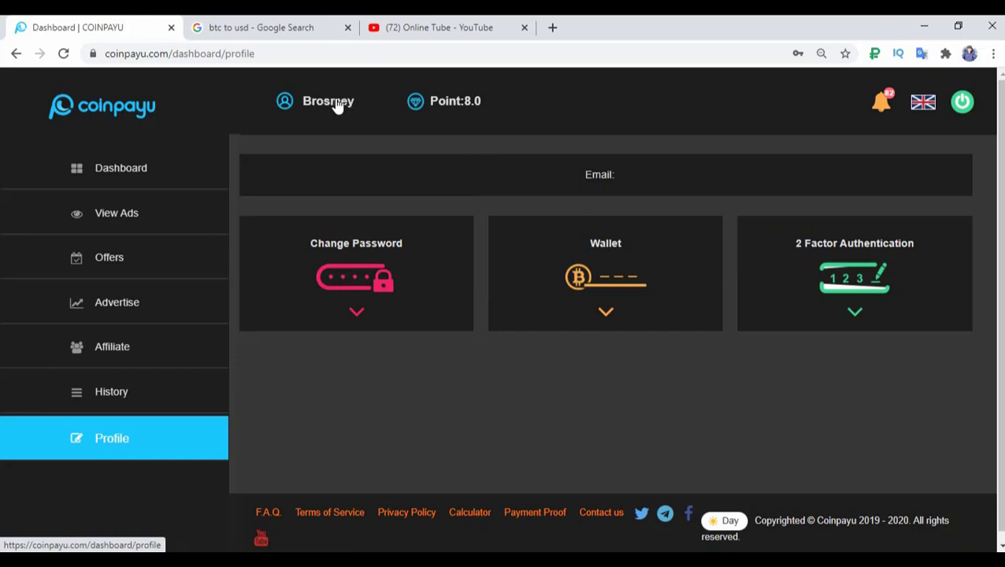
pyautogui.click(627, 261)
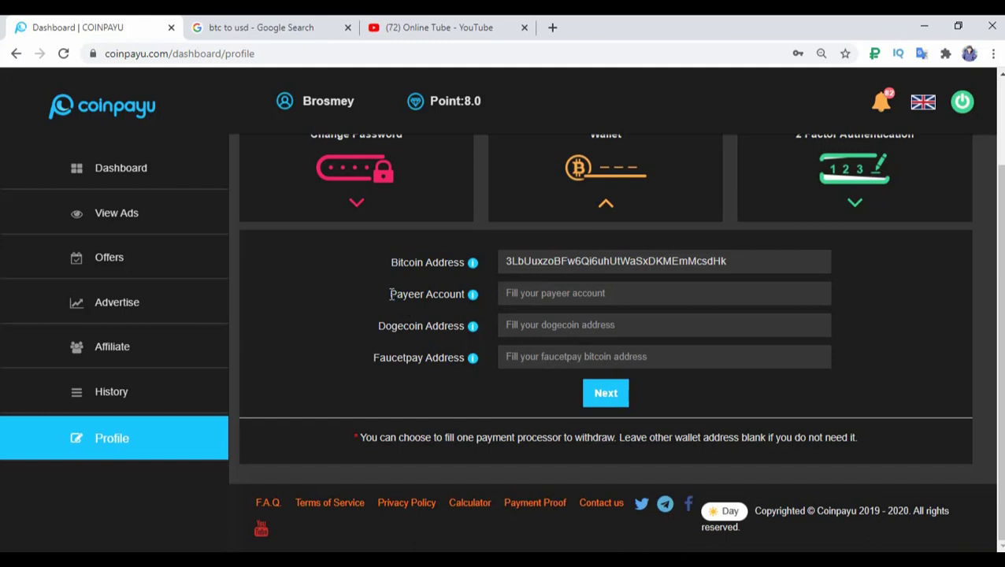
pyautogui.moveTo(376, 291); pyautogui.dragTo(459, 320)
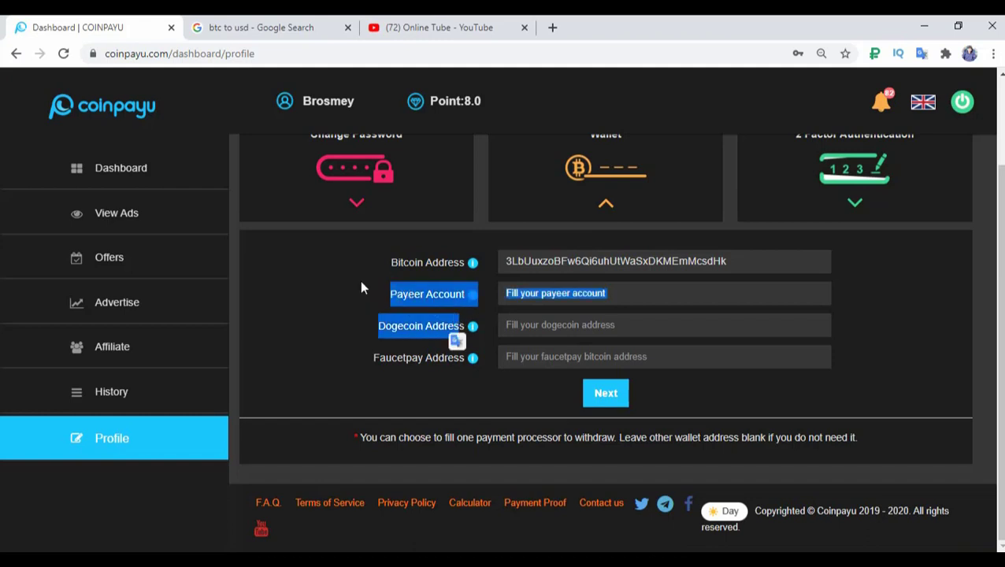
pyautogui.click(336, 276)
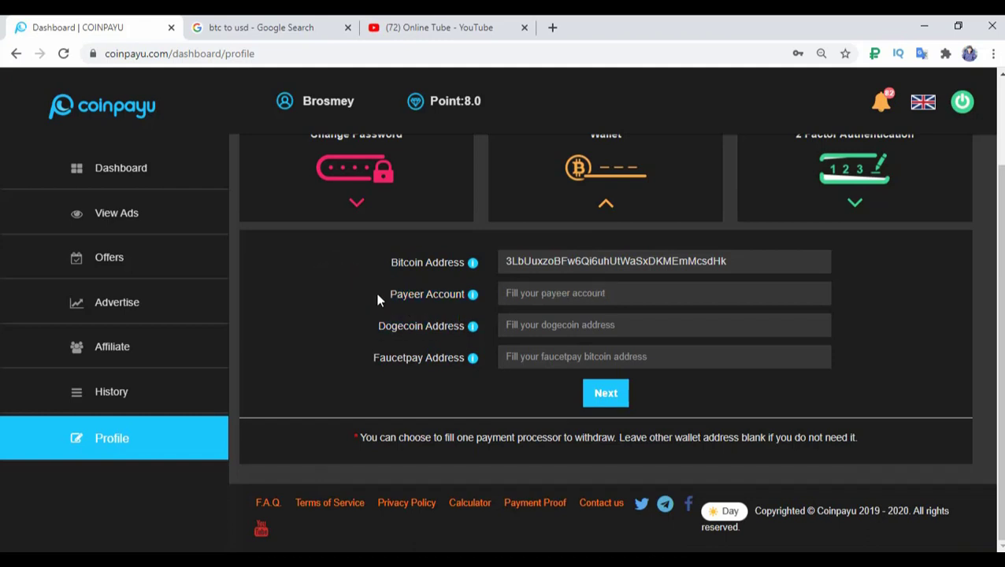
pyautogui.moveTo(377, 325); pyautogui.dragTo(460, 370)
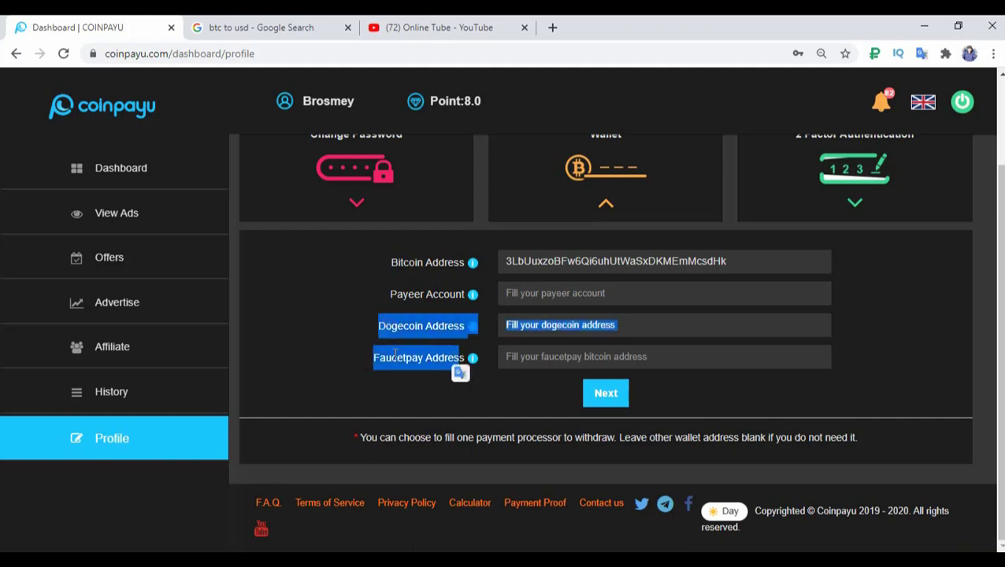
pyautogui.click(320, 348)
pyautogui.moveTo(373, 359); pyautogui.dragTo(466, 359)
pyautogui.click(331, 298)
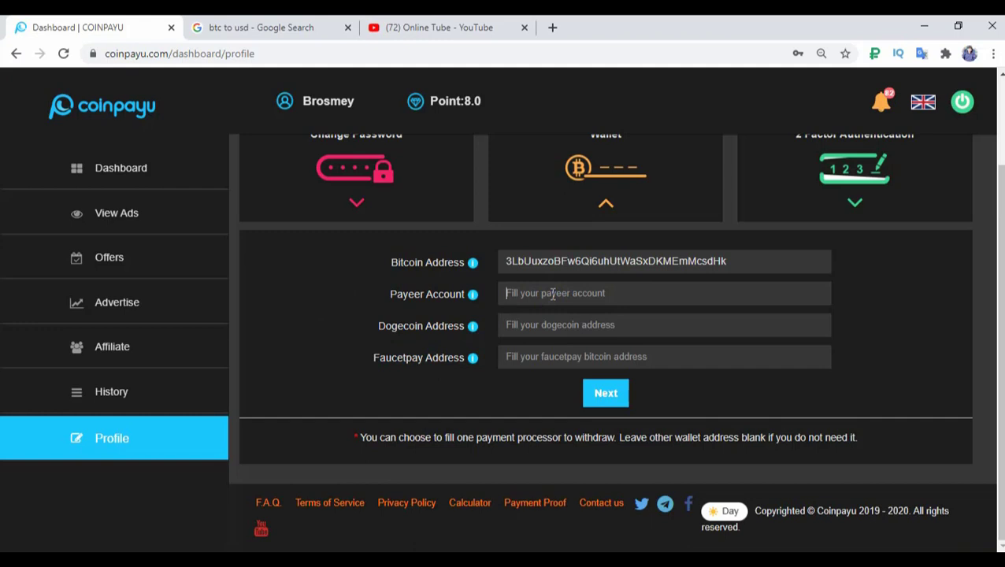
# Paste the Payeer account number into the Payeer Account field and submit the wallet details.
pyautogui.rightClick(592, 292)
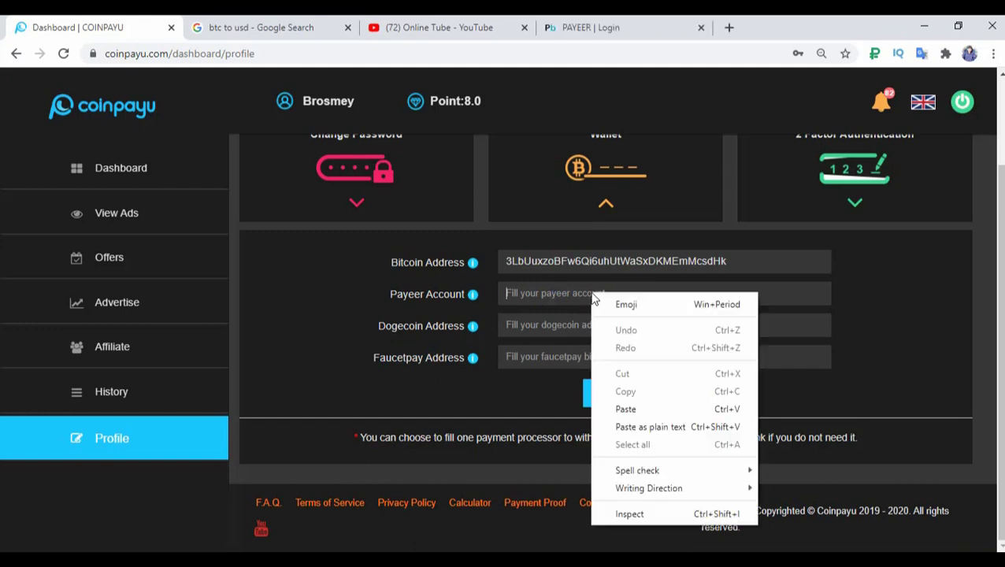
pyautogui.click(642, 409)
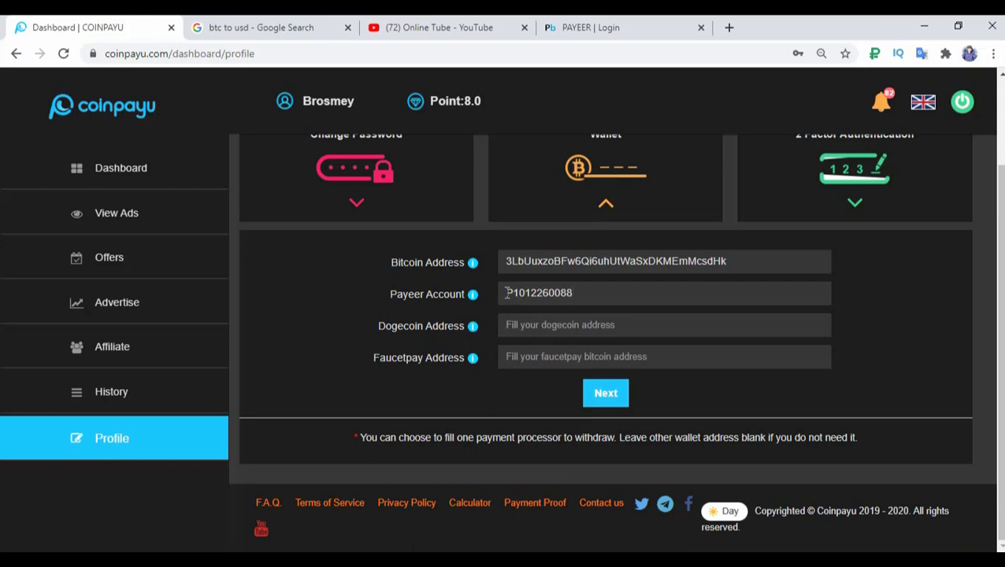
pyautogui.click(606, 394)
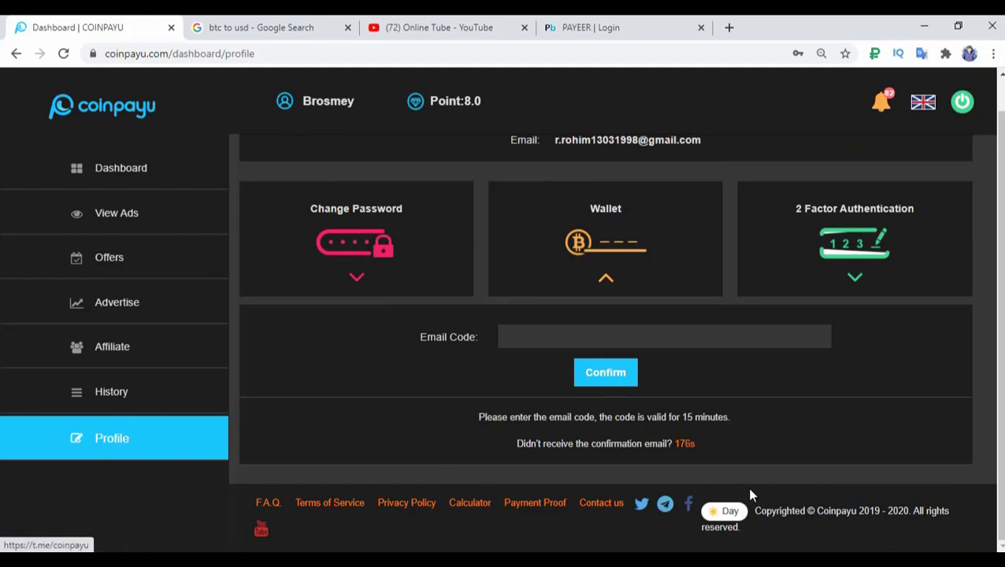
# Open the CoinPayU wallet address change e-mail in Gmail and copy the verification code from it.
pyautogui.click(515, 330)
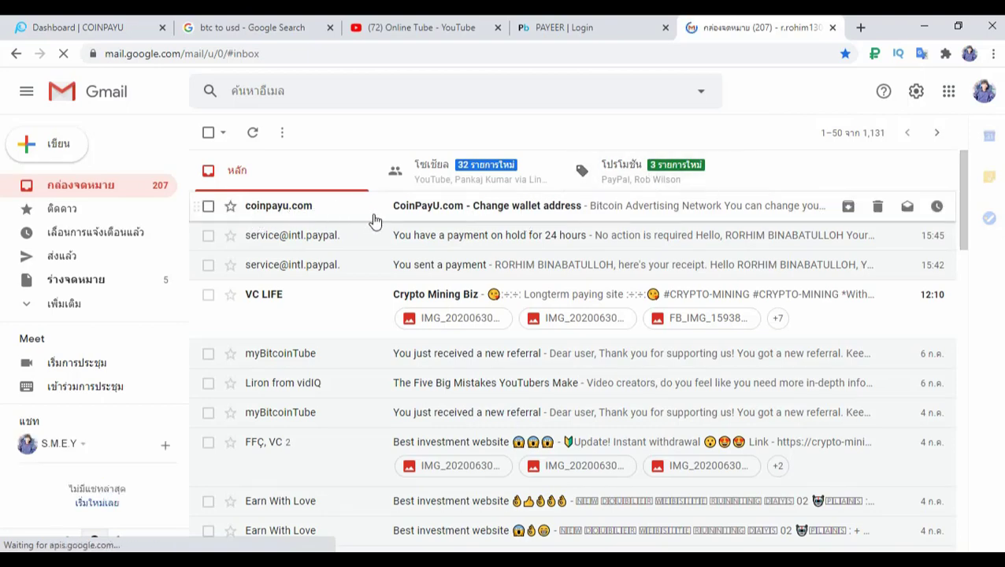
pyautogui.click(511, 212)
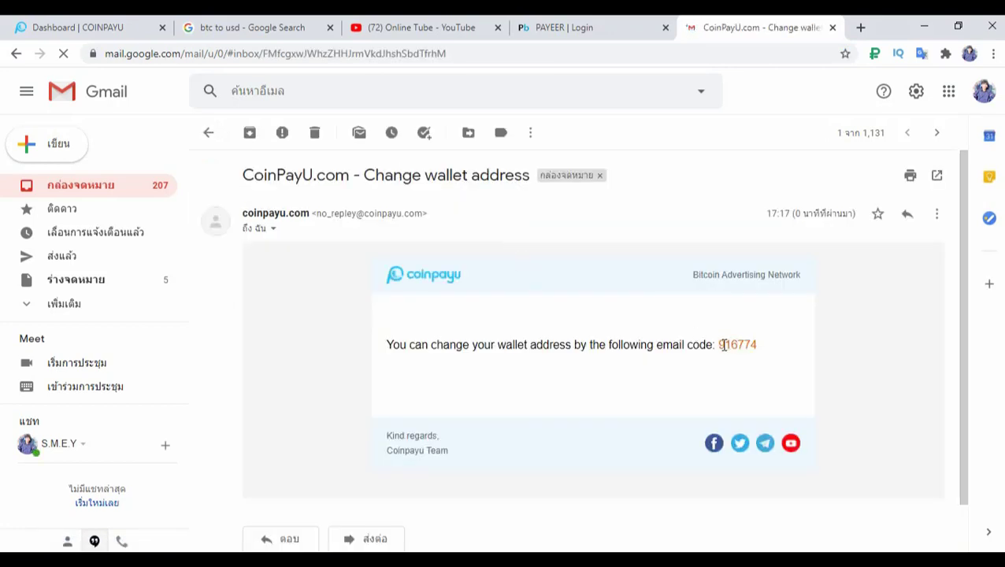
pyautogui.moveTo(718, 344); pyautogui.dragTo(756, 347)
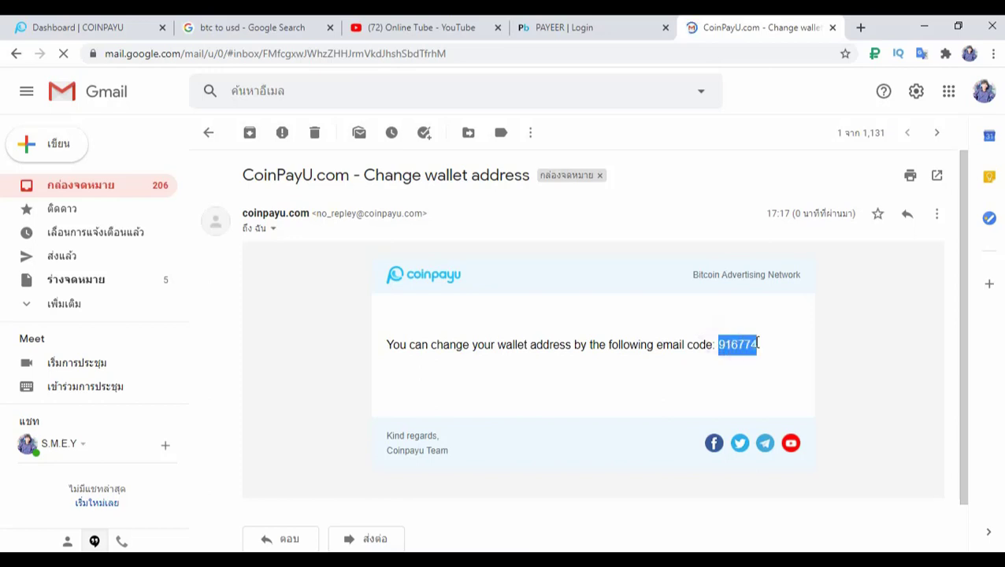
pyautogui.rightClick(757, 347)
pyautogui.click(776, 354)
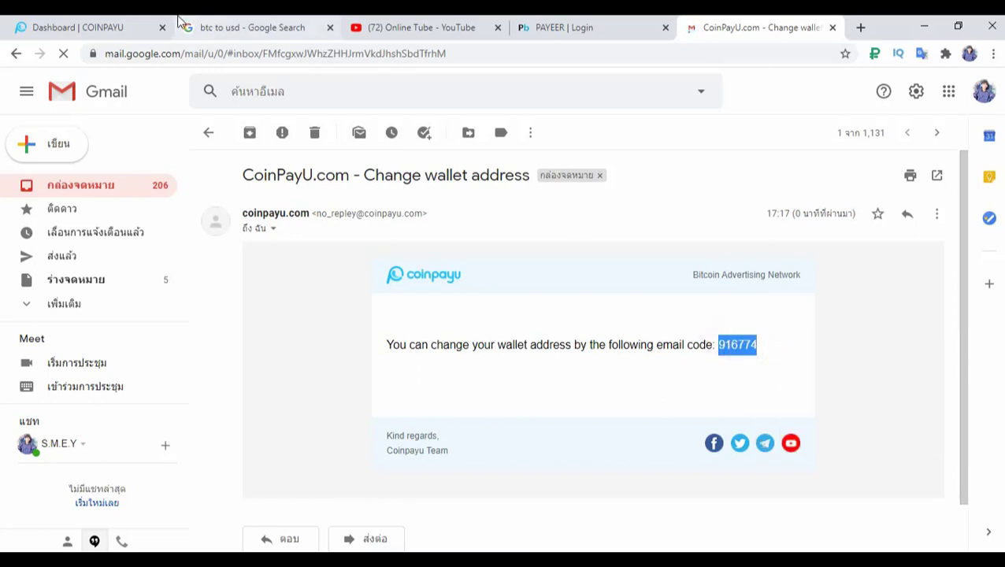
# Return to the CoinPayU profile, paste the e-mail verification code into Email Code and confirm the wallet change.
pyautogui.click(111, 19)
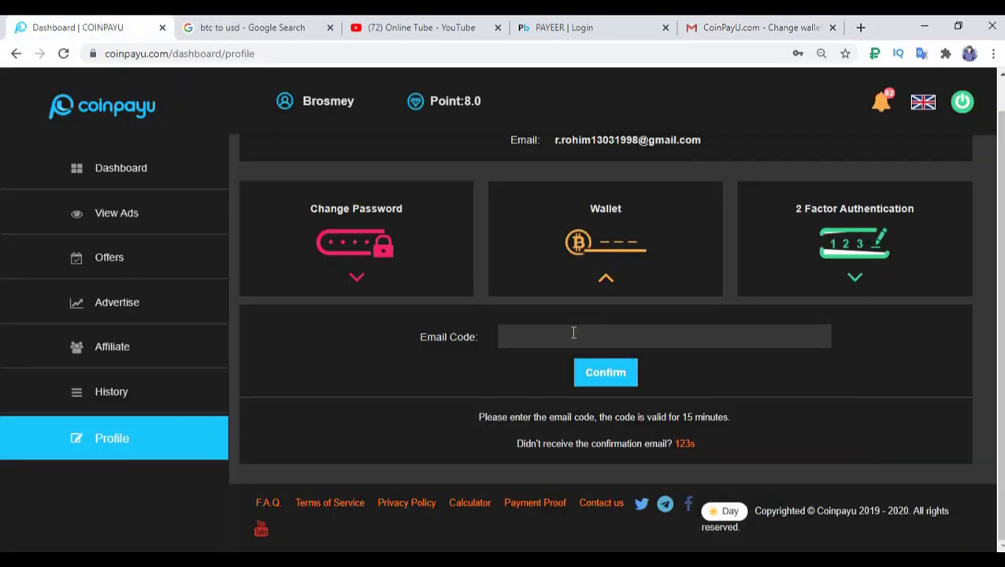
pyautogui.rightClick(570, 331)
pyautogui.click(599, 222)
pyautogui.click(607, 376)
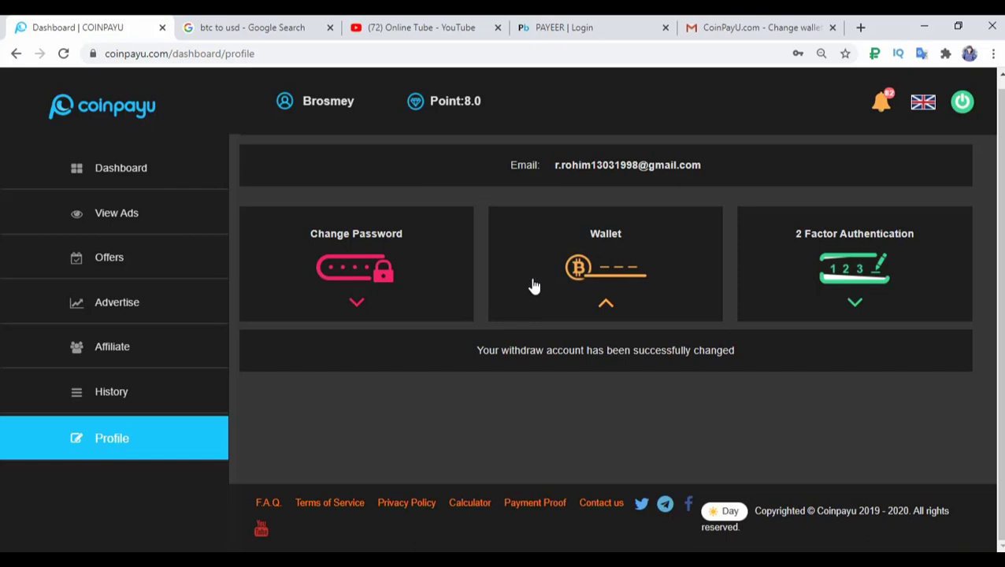
# Open the withdrawal form for the main balance, choose Payeer as the wallet and review the amount in satoshi and USD.
pyautogui.click(120, 170)
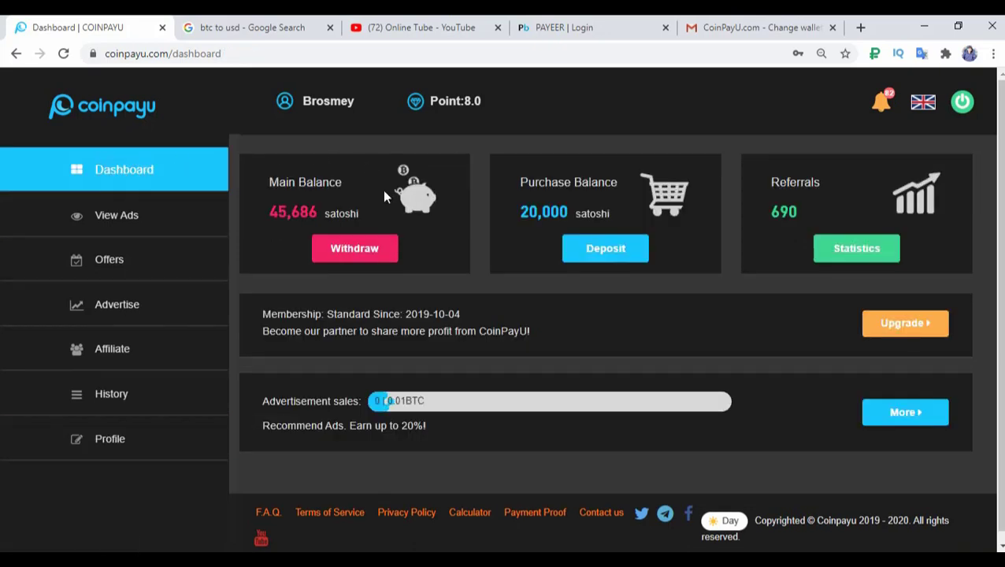
pyautogui.click(366, 246)
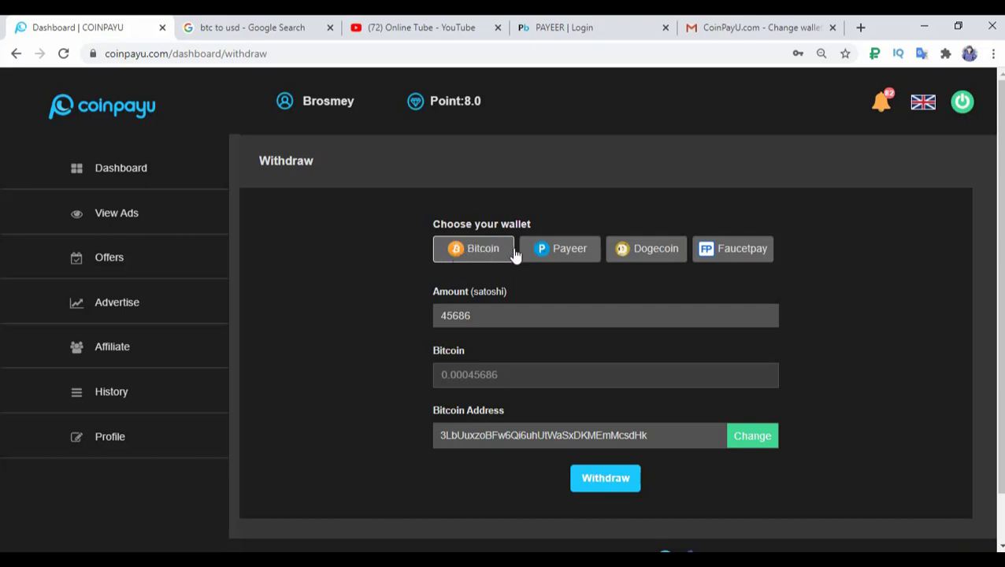
pyautogui.click(560, 253)
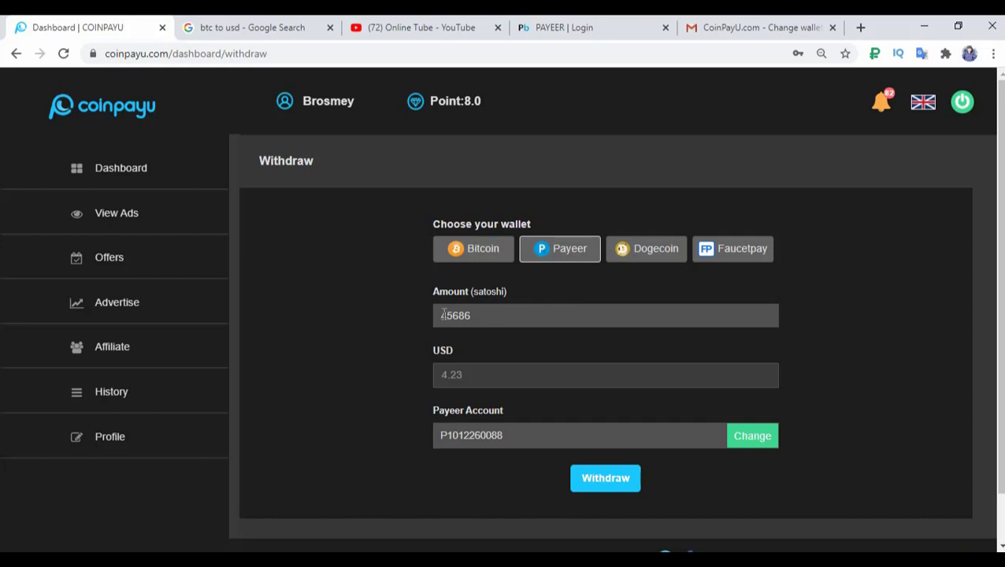
pyautogui.moveTo(440, 315); pyautogui.dragTo(476, 314)
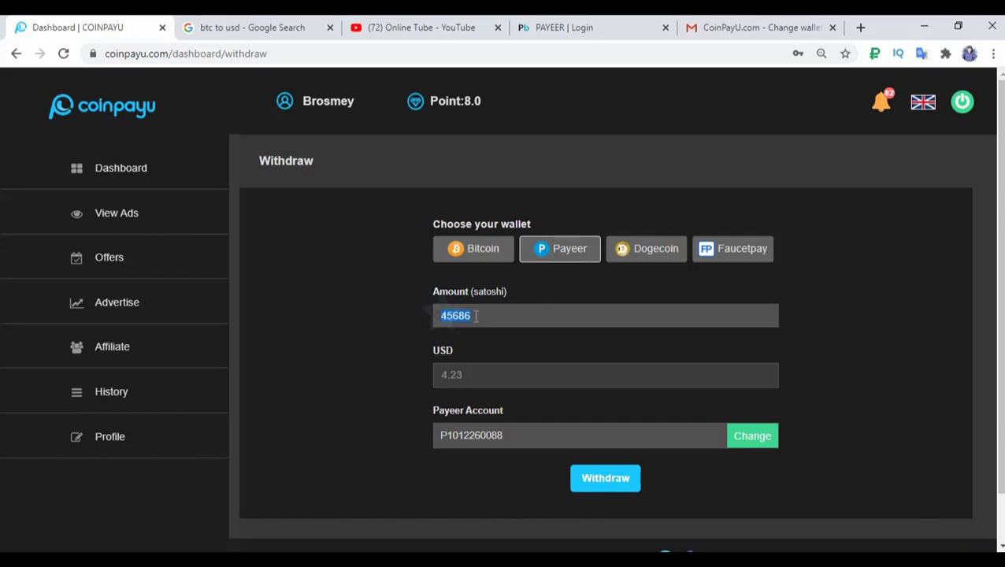
pyautogui.click(443, 376)
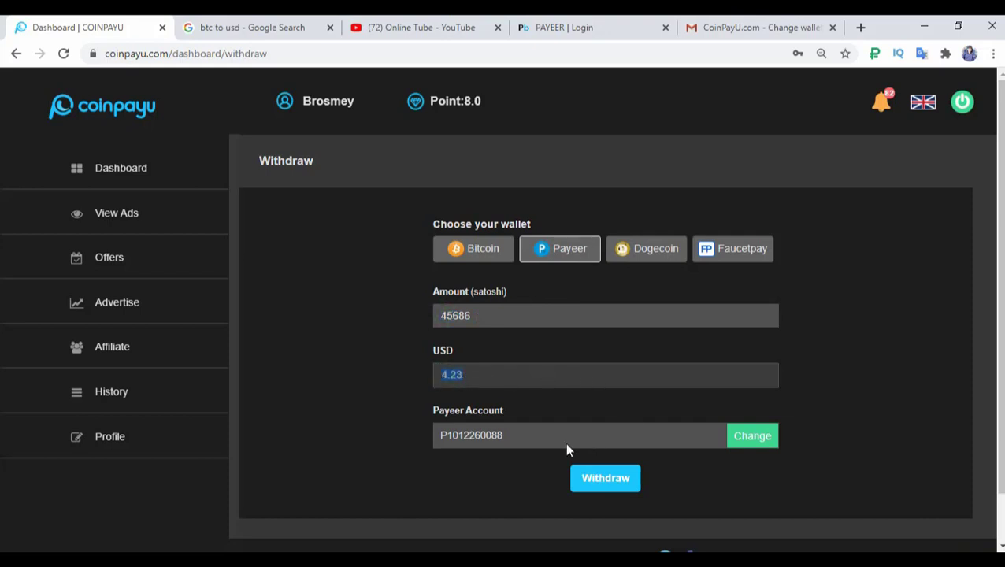
pyautogui.click(464, 426)
# Try to withdraw 45686 satoshi to the Payeer account, and cancel the request.
pyautogui.click(603, 481)
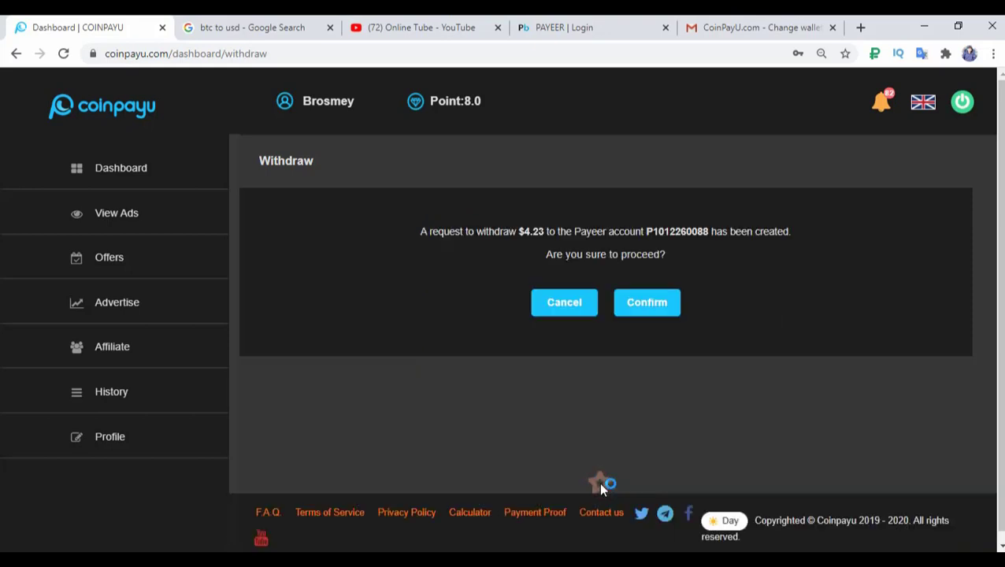
pyautogui.click(656, 311)
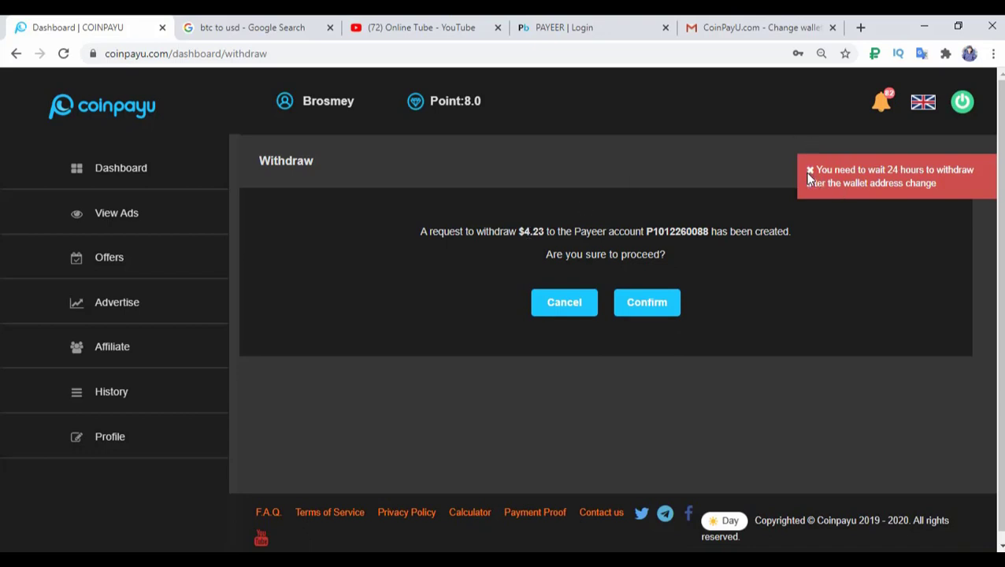
pyautogui.click(806, 170)
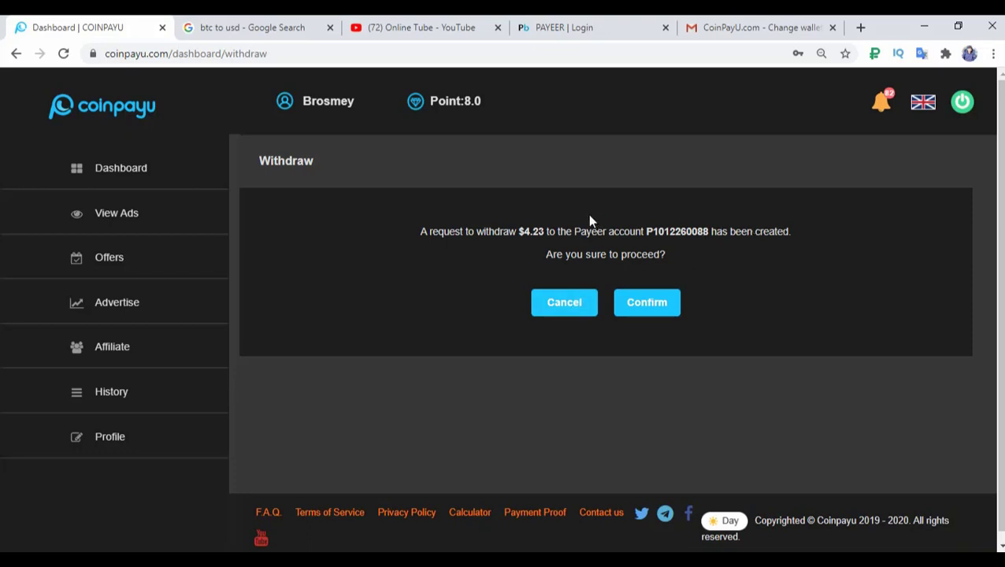
pyautogui.click(570, 306)
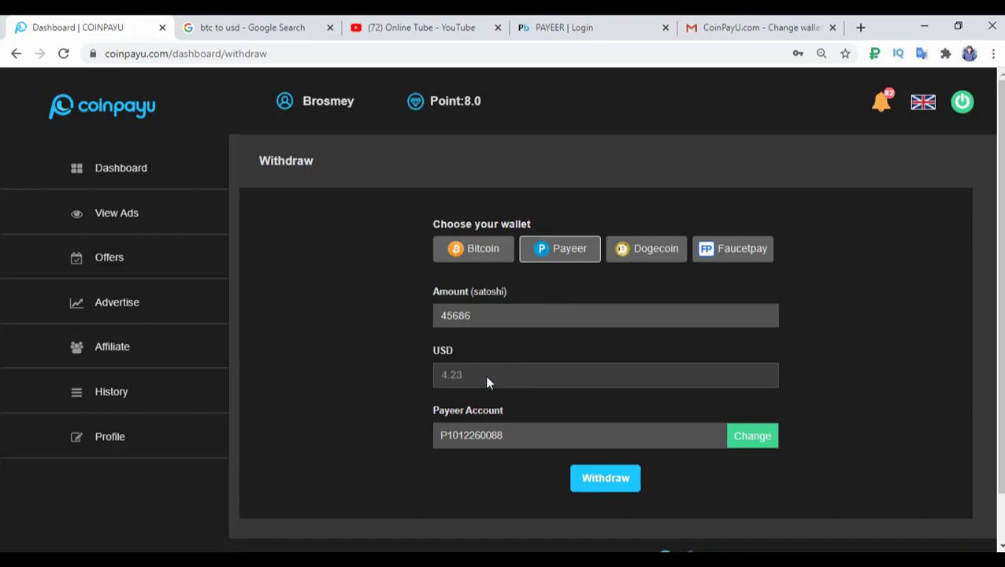
# Set the withdrawal amount to 44000 satoshi and try to confirm the withdrawal to the Payeer account.
pyautogui.click(478, 316)
pyautogui.press('BackSpace')
pyautogui.press('BackSpace')
pyautogui.press('BackSpace')
pyautogui.write('000')
pyautogui.press('BackSpace')
pyautogui.press('BackSpace')
pyautogui.press('BackSpace')
pyautogui.press('BackSpace')
pyautogui.write('0000')
pyautogui.press('BackSpace')
pyautogui.press('BackSpace')
pyautogui.press('BackSpace')
pyautogui.press('BackSpace')
pyautogui.write('4000')
pyautogui.click(619, 489)
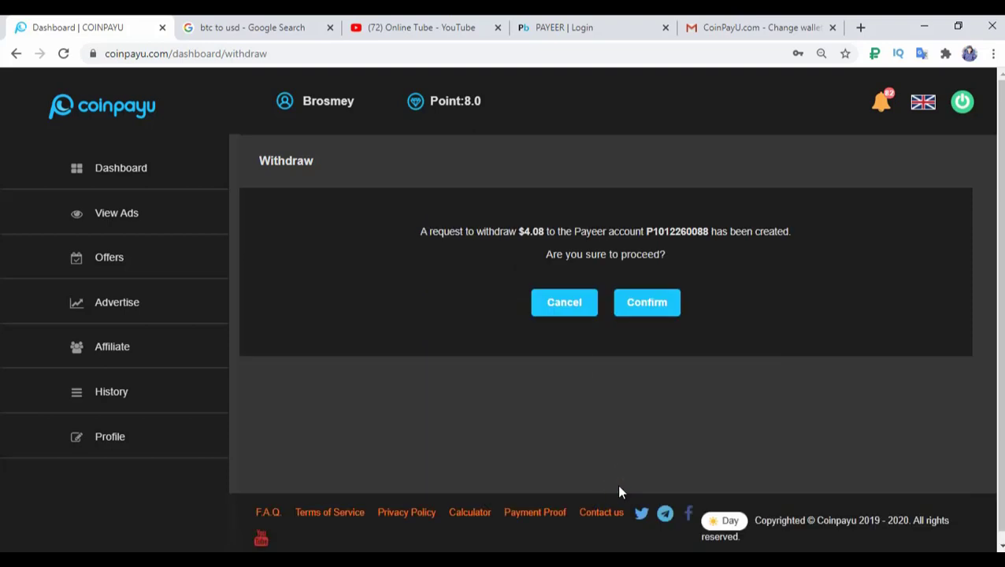
pyautogui.click(666, 314)
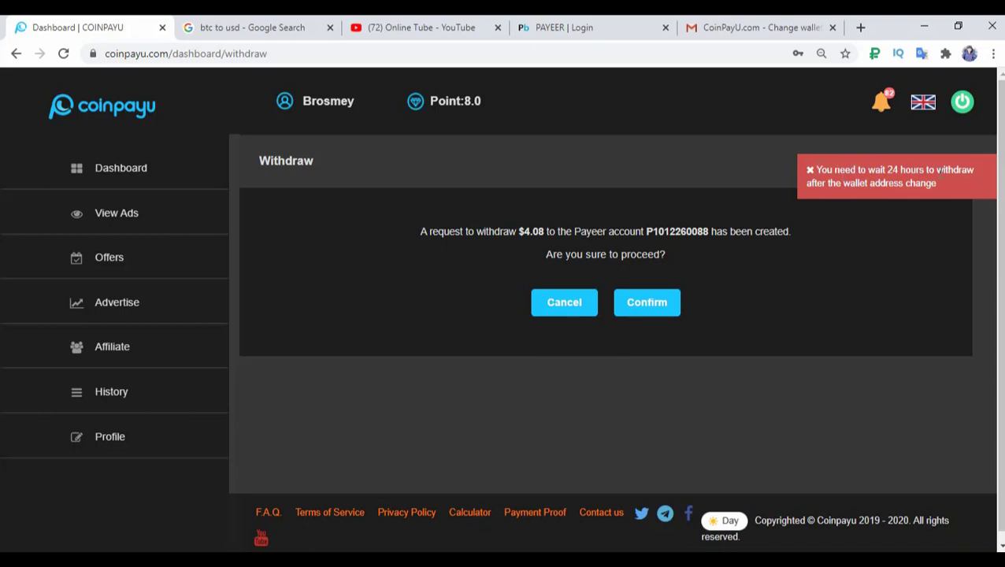
# Dismiss the withdrawal notice, leave the unconfirmed Payeer request and return to the account dashboard after a look at the profile page.
pyautogui.click(939, 170)
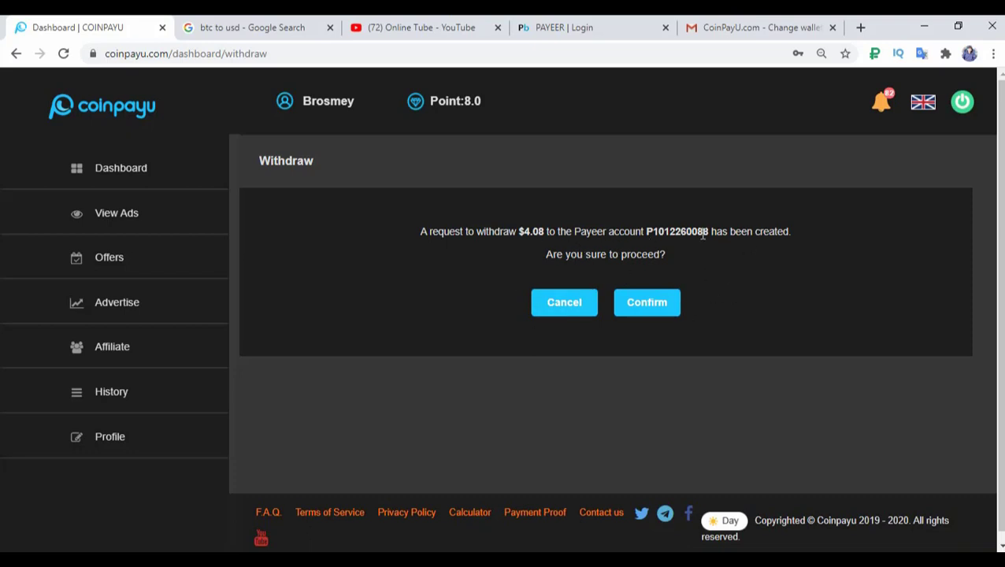
pyautogui.moveTo(706, 246); pyautogui.dragTo(818, 354)
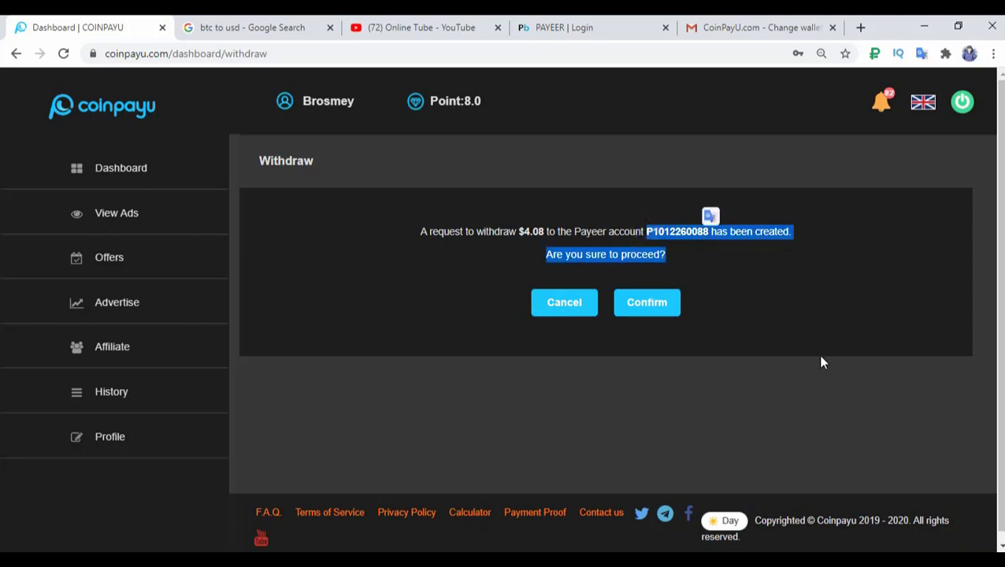
pyautogui.click(819, 355)
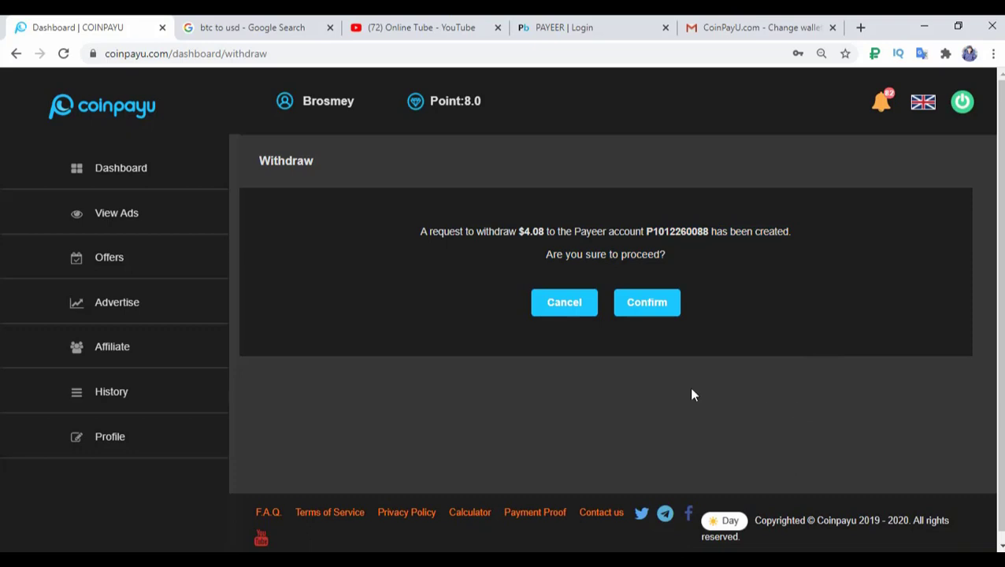
pyautogui.click(131, 182)
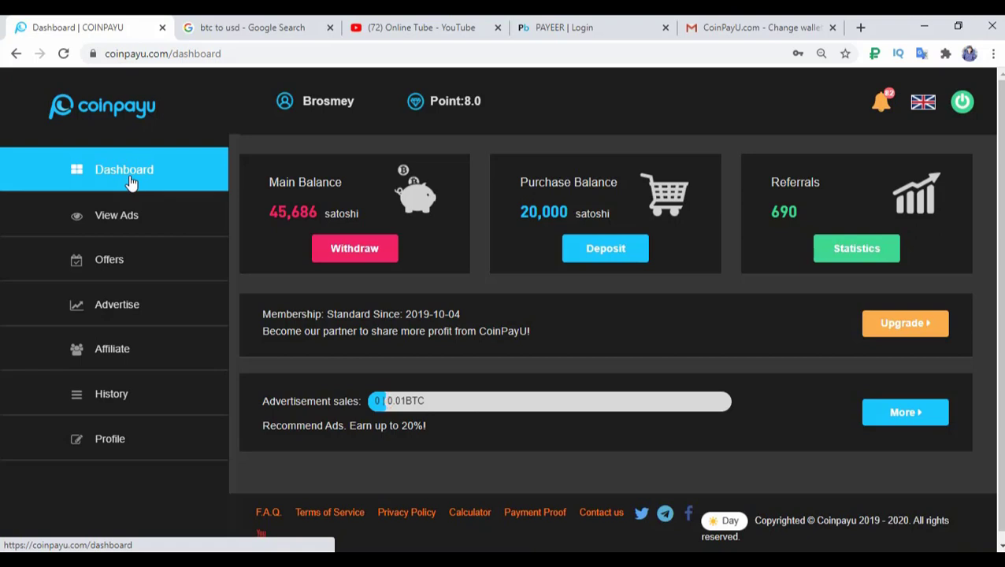
pyautogui.click(327, 110)
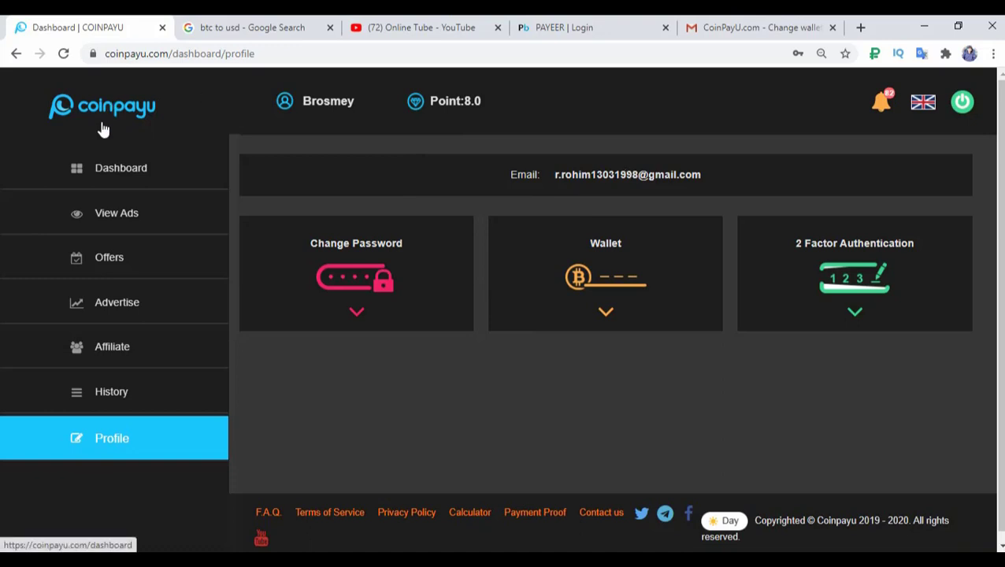
pyautogui.click(102, 173)
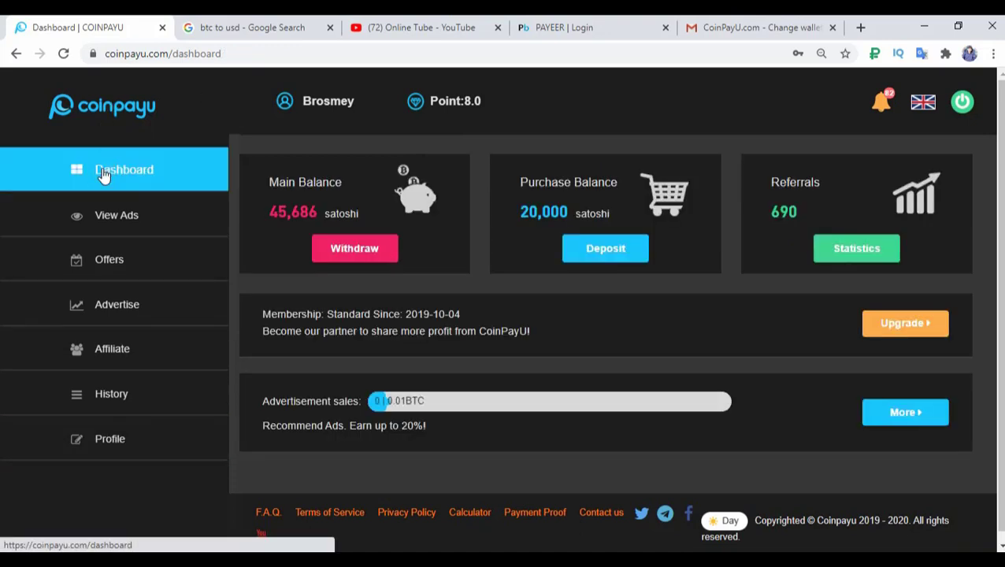